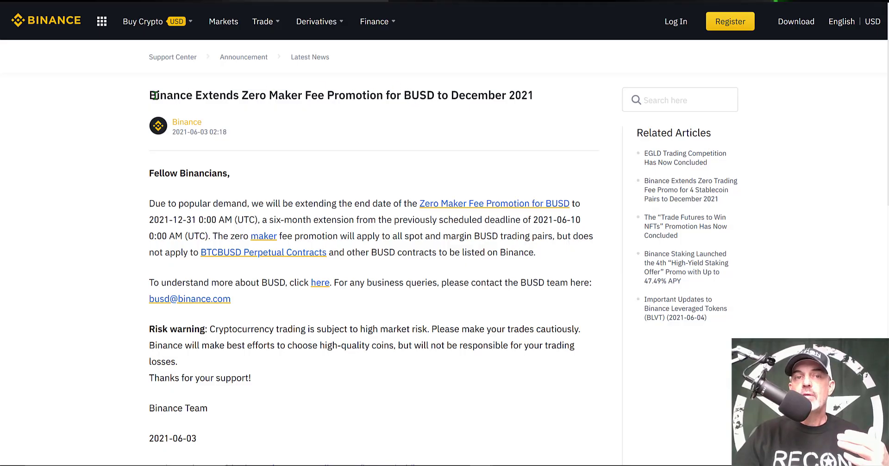
Highlight the Zero Maker Fee promotion title, which runs through December 2021
left_click_drag(149, 95, 532, 98)
left_click_drag(217, 236, 559, 245)
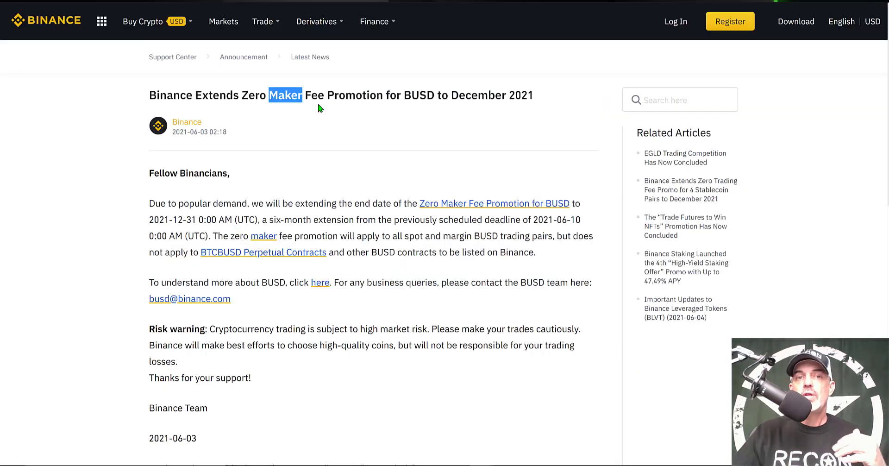
Highlight Maker in the title and the Maker definition about limit orders adding volume
left_click(277, 96)
left_click_drag(275, 97, 305, 97)
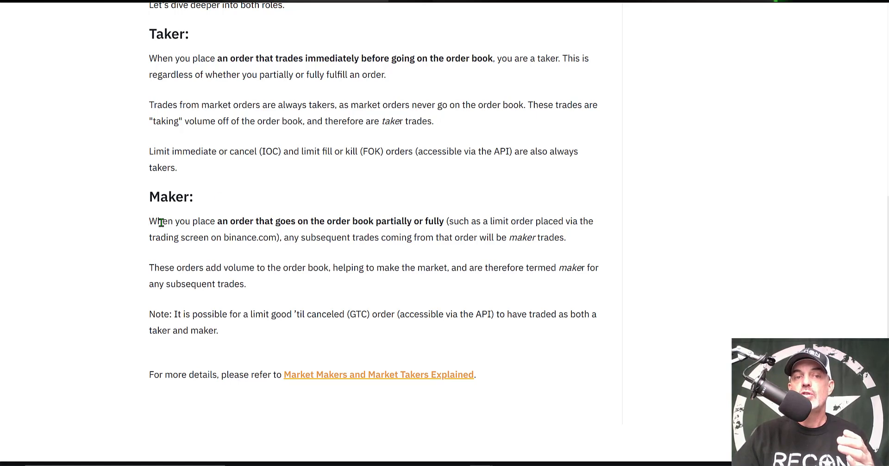
left_click_drag(163, 221, 417, 222)
left_click(491, 222)
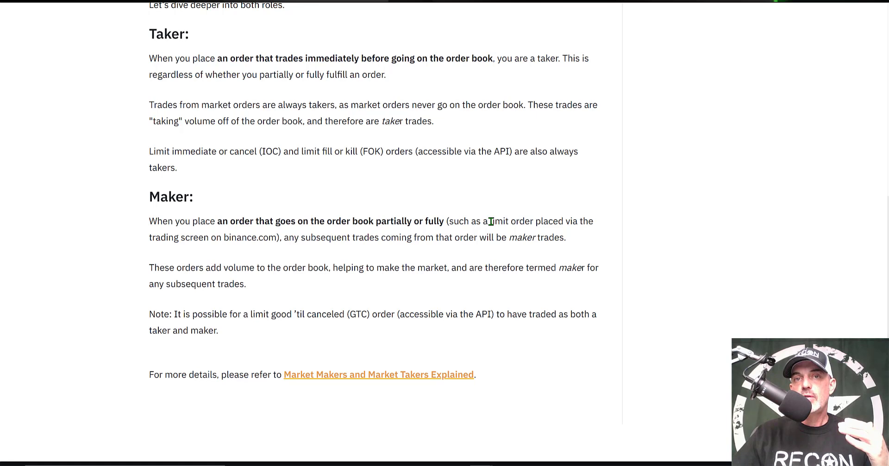
left_click_drag(491, 222, 533, 221)
left_click(333, 269)
left_click_drag(332, 269, 486, 271)
Highlight the Taker heading and the sentences on market orders removing order book volume
left_click_drag(150, 34, 190, 36)
left_click_drag(241, 104, 418, 106)
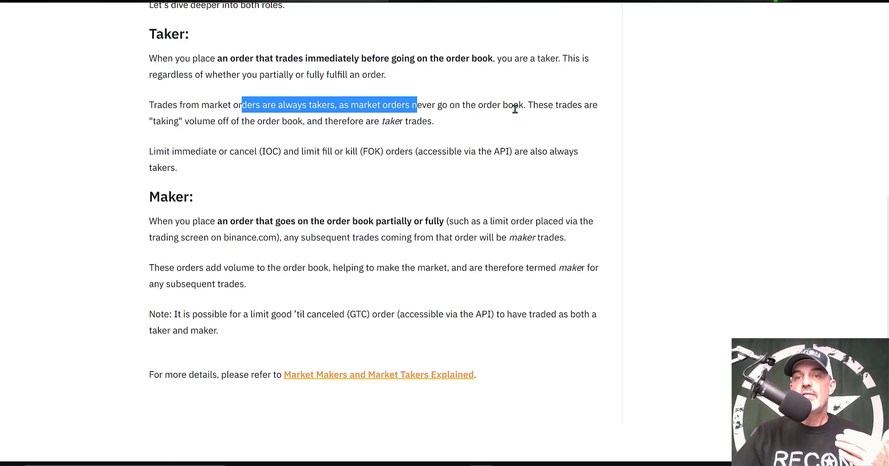
left_click_drag(532, 105, 499, 119)
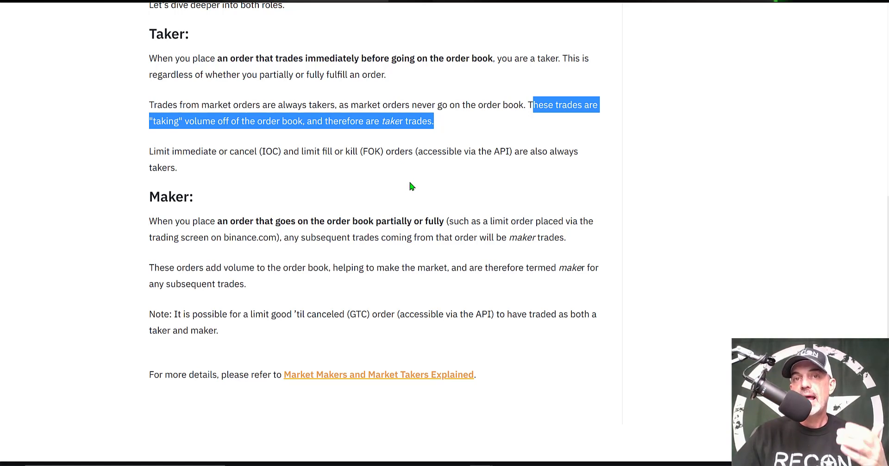
triple_click(197, 36)
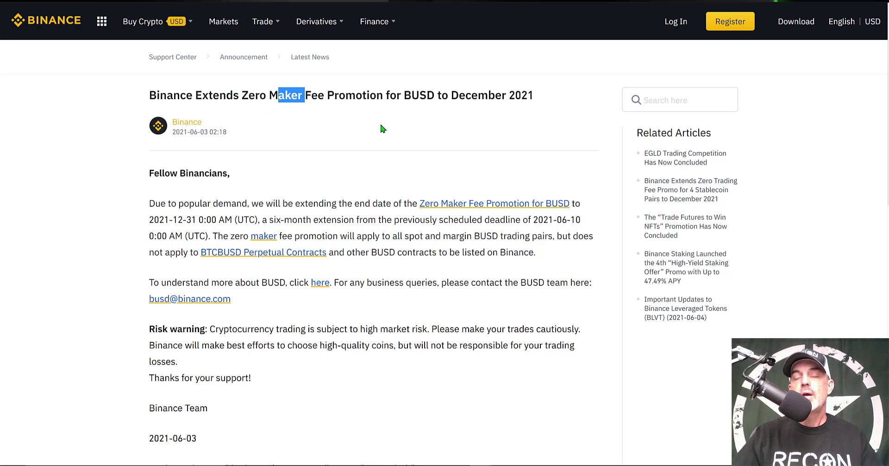
Highlight 'Zero Maker Fee Promotion for BUSD' in the announcement title
left_click(304, 111)
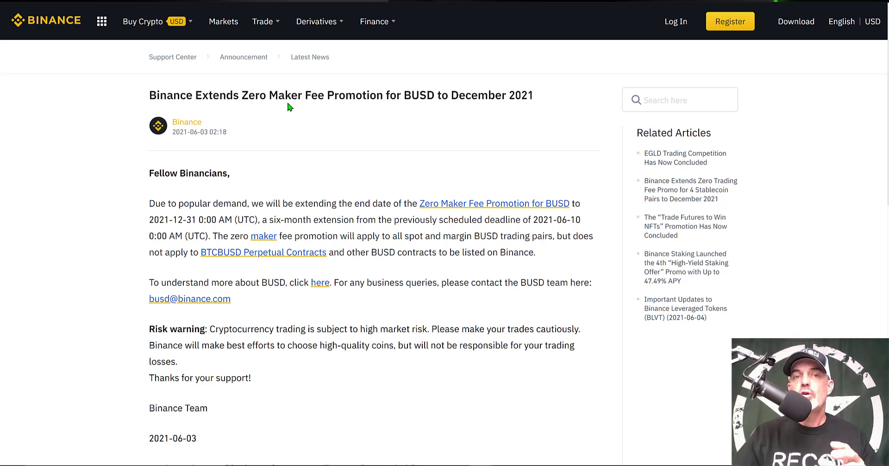
left_click_drag(290, 96, 436, 98)
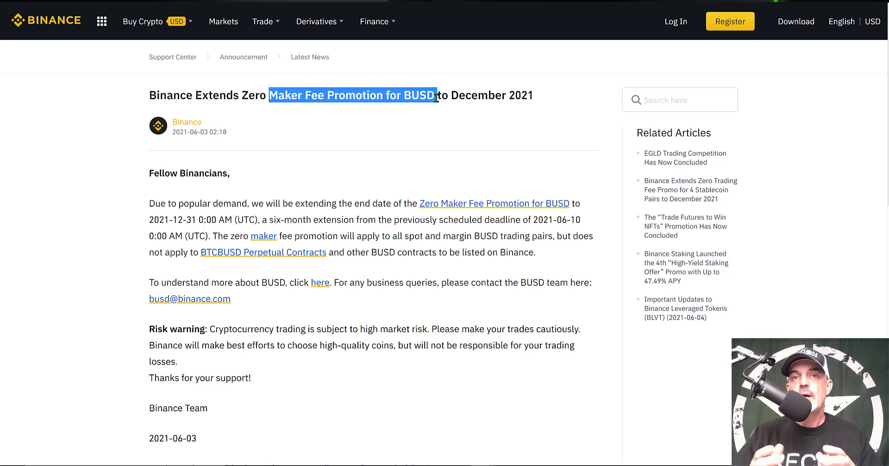
left_click(436, 98)
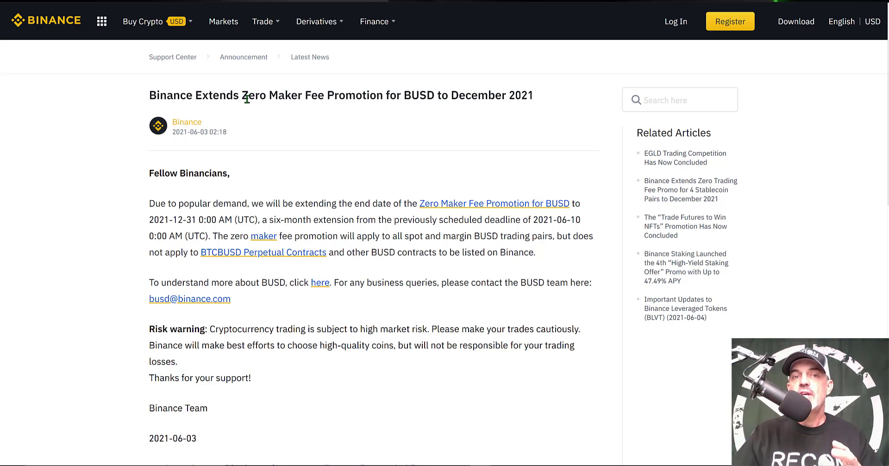
left_click_drag(244, 95, 390, 90)
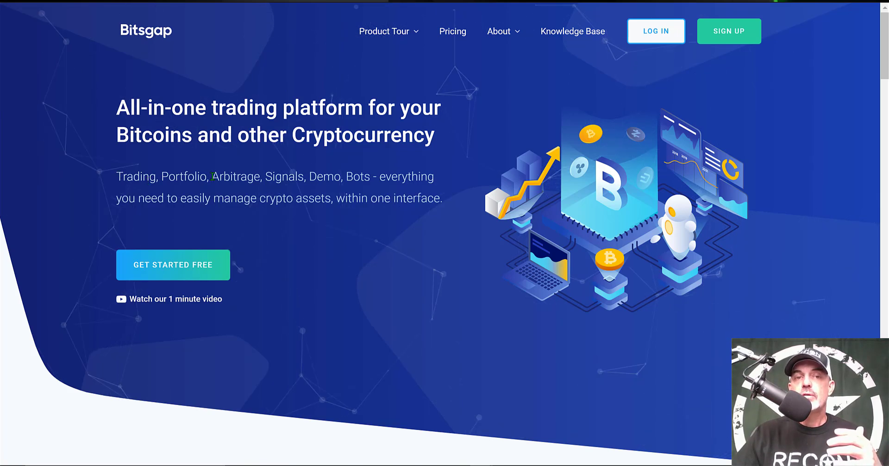
Highlight the Arbitrage and Demo features and the 14-day free trial offer
left_click_drag(212, 177, 253, 177)
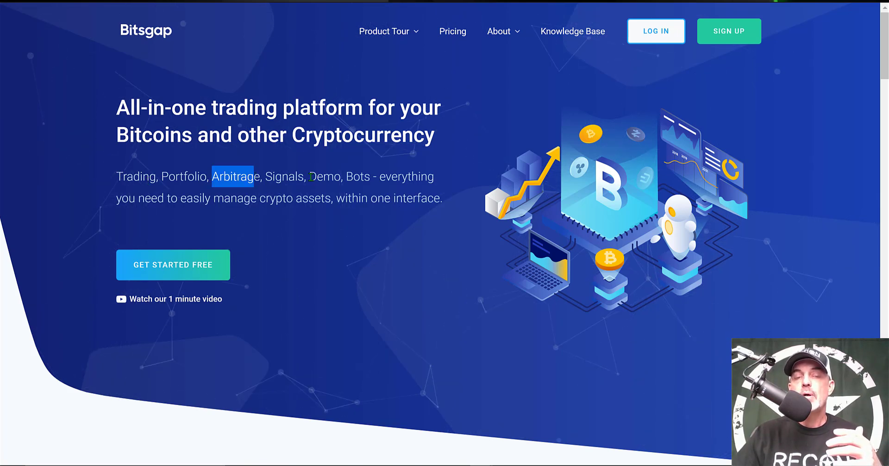
left_click_drag(310, 177, 373, 176)
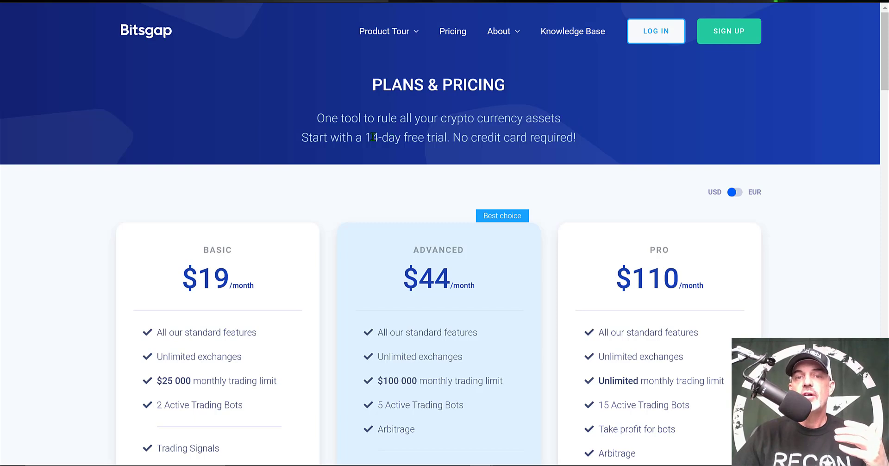
left_click_drag(366, 138, 447, 137)
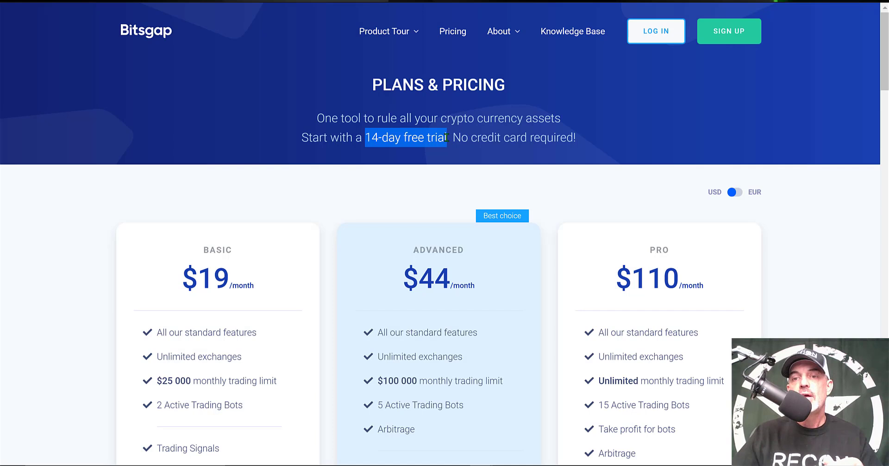
Compare the plan bot limits: Basic 2, Advanced 5 and Pro 15 active trading bots
left_click_drag(648, 248, 679, 249)
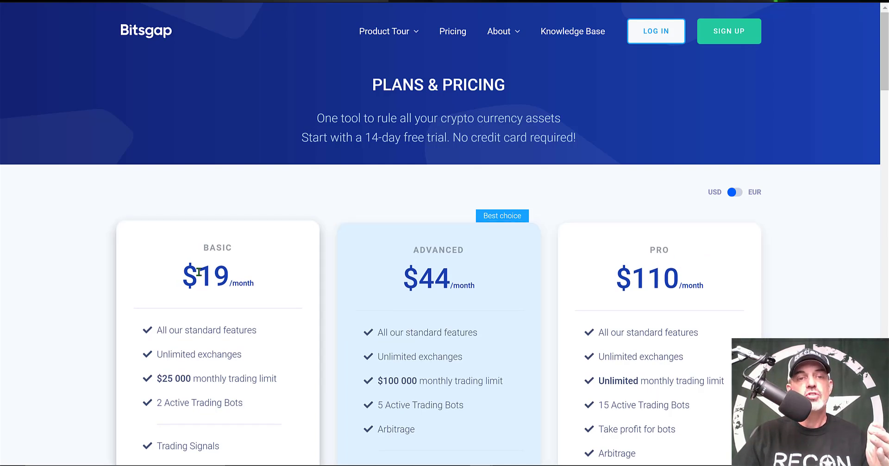
left_click_drag(196, 247, 231, 280)
left_click_drag(156, 401, 235, 401)
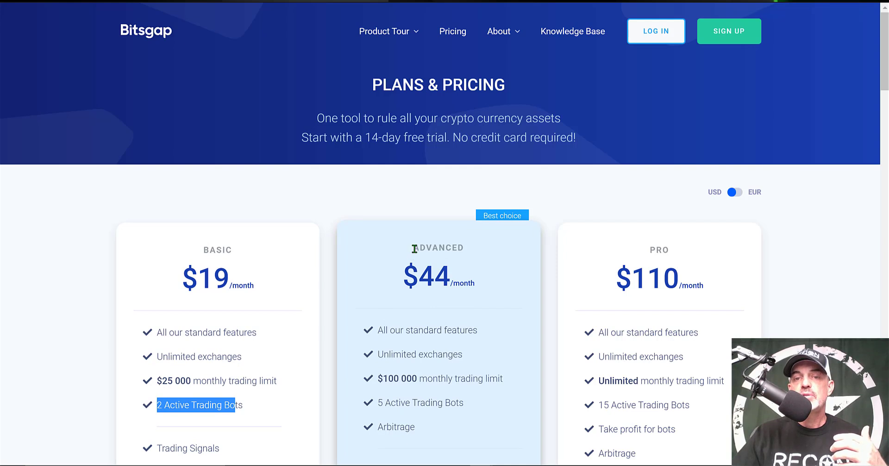
left_click_drag(412, 248, 459, 248)
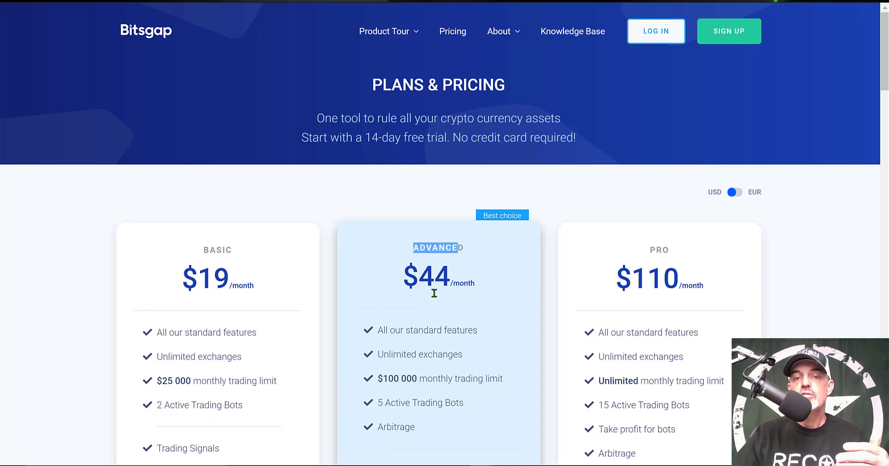
left_click_drag(378, 402, 465, 402)
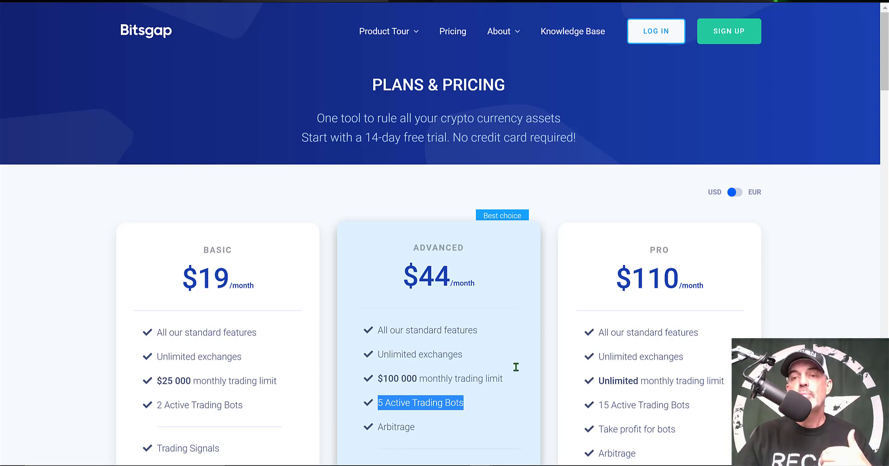
left_click(598, 406)
left_click_drag(600, 404, 692, 404)
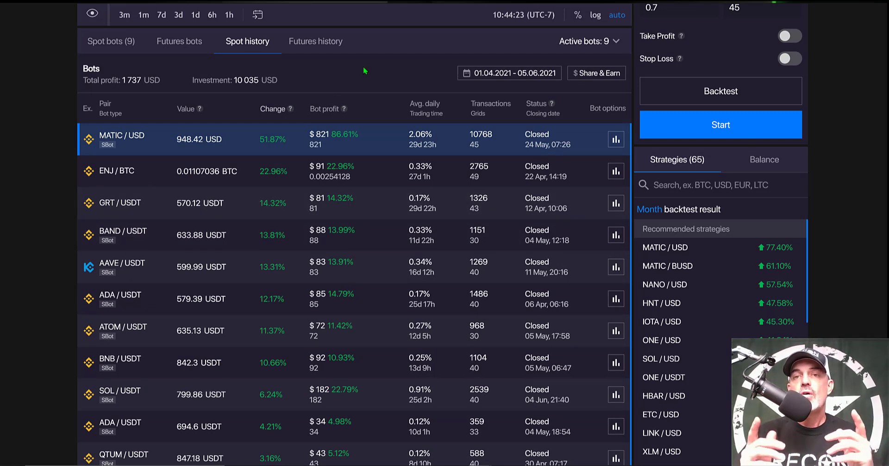
Scroll through the closed spot bot history, then back up to the SOL/BUSD new-bot form
scroll(363, 69, "down", 2)
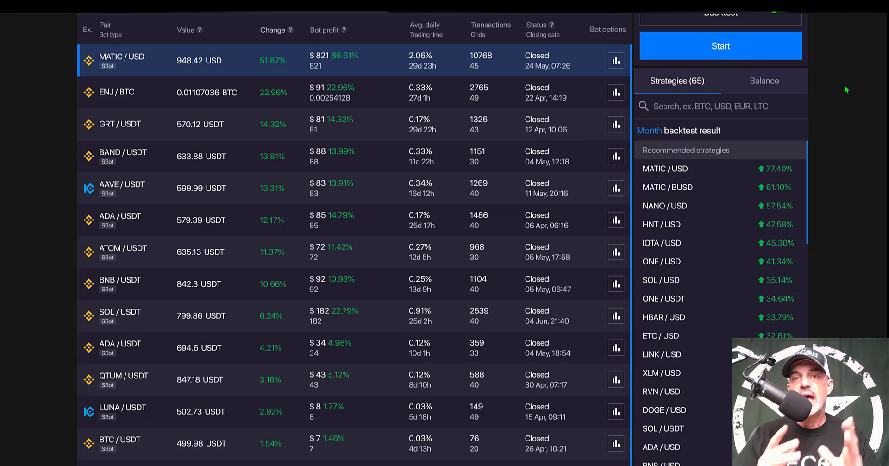
scroll(844, 85, "up", 8)
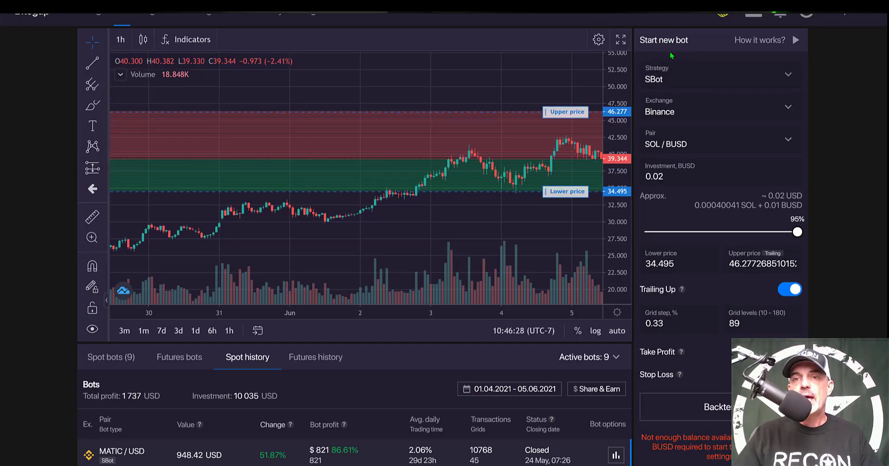
Choose Binance and set the SOL/BUSD range to 25.823–43.583 with a 0.70% grid step
left_click(675, 111)
left_click(677, 204)
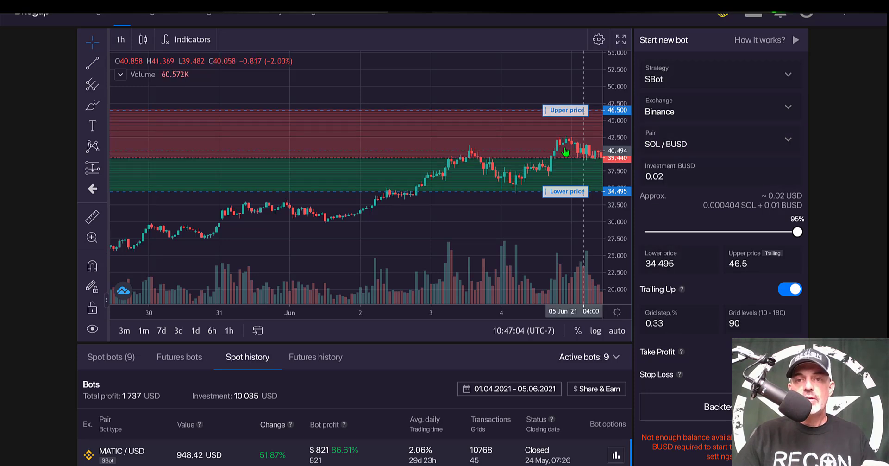
left_click_drag(567, 191, 566, 250)
left_click_drag(571, 112, 567, 131)
left_click_drag(663, 323, 654, 323)
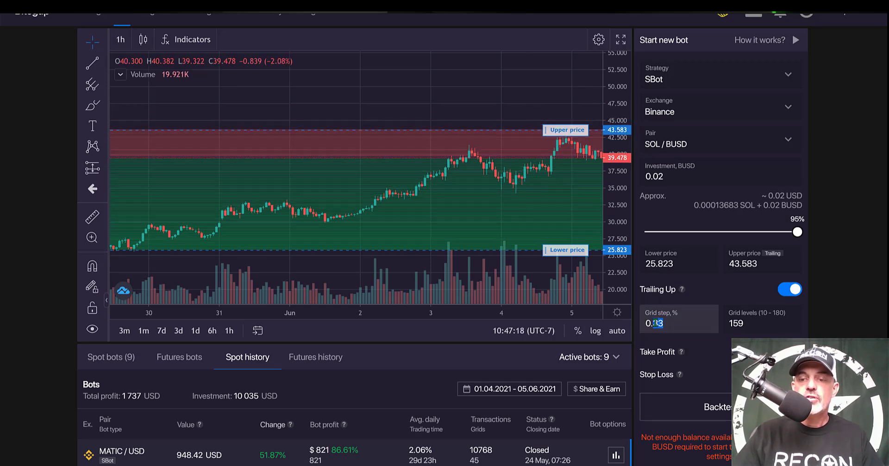
type("70")
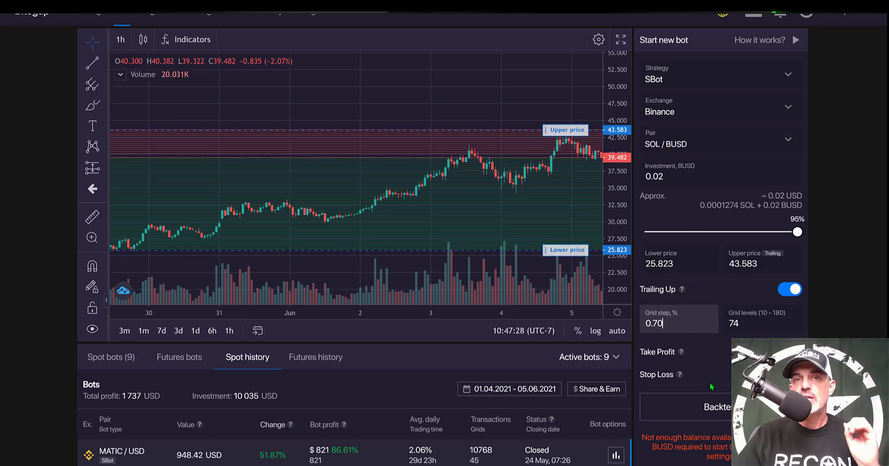
Run the backtest and highlight the 3-day result of 3.68%
left_click(719, 408)
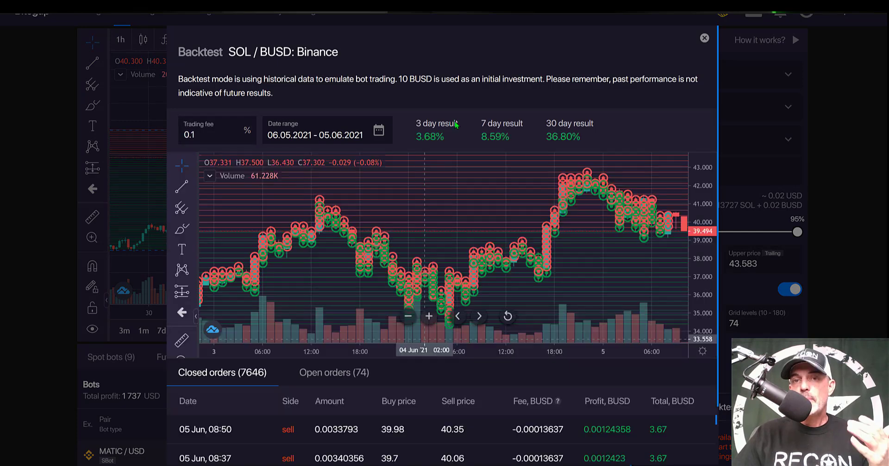
left_click_drag(416, 124, 459, 119)
left_click(452, 138)
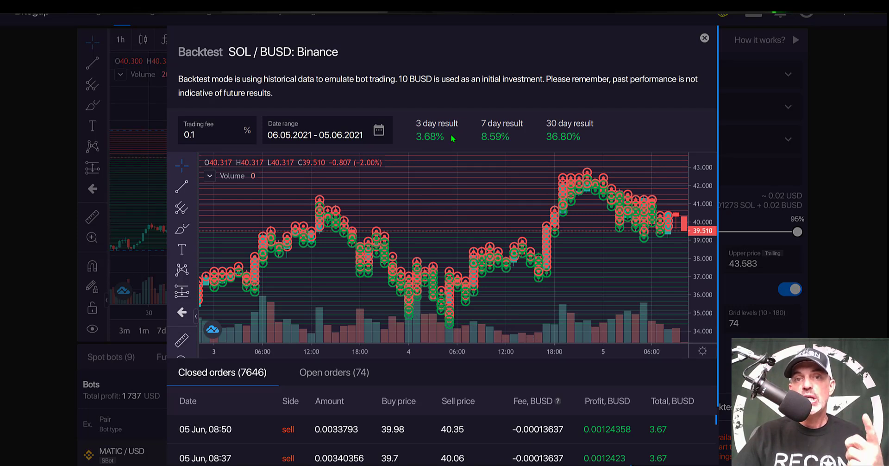
left_click_drag(417, 123, 443, 137)
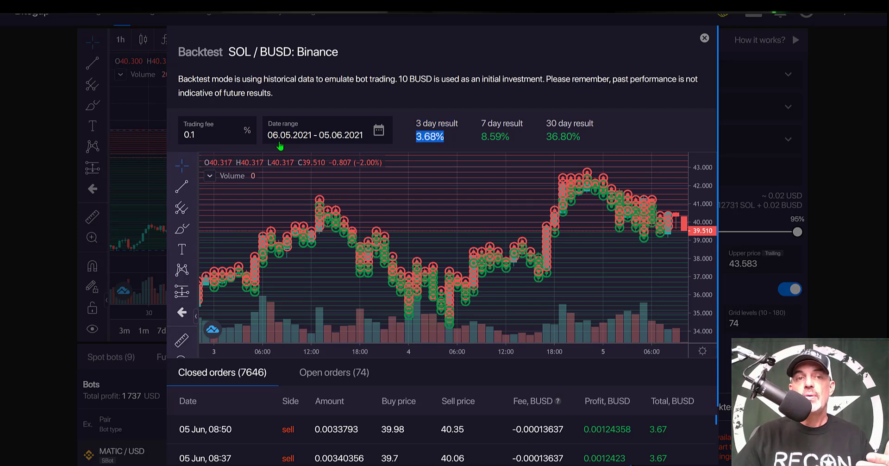
Lower the trading fee to 0.08 and highlight the new 3-day result of 3.86%
left_click(219, 125)
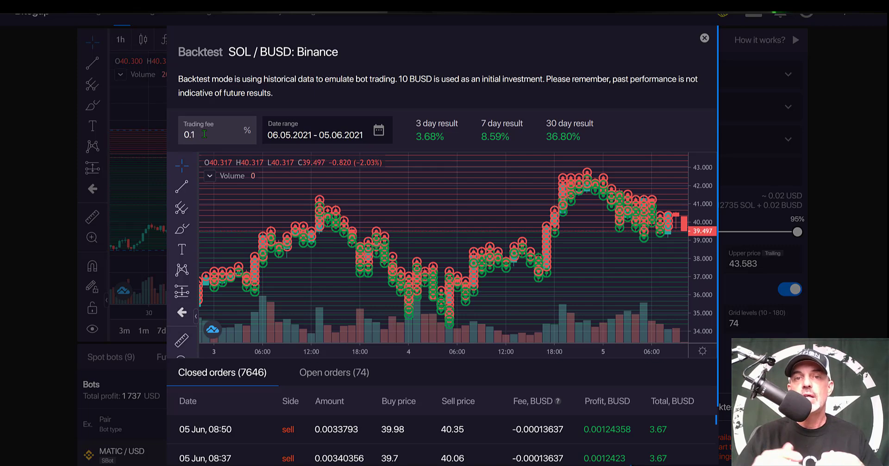
key("BackSpace")
type("08")
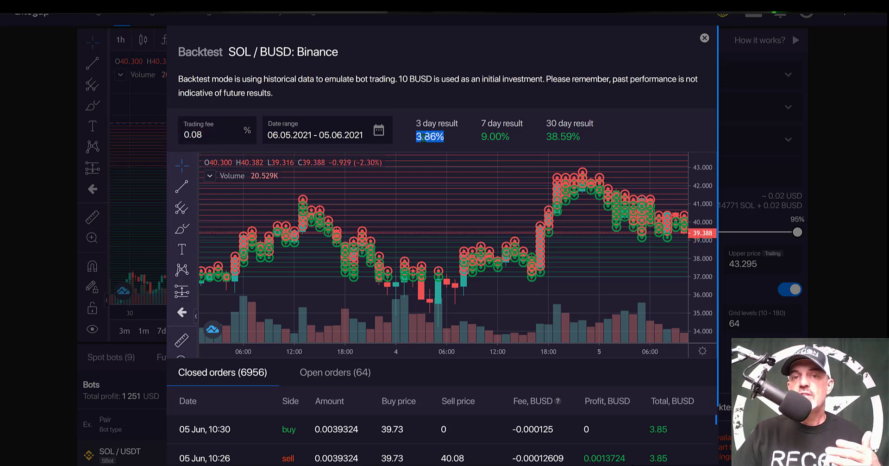
double_click(443, 138)
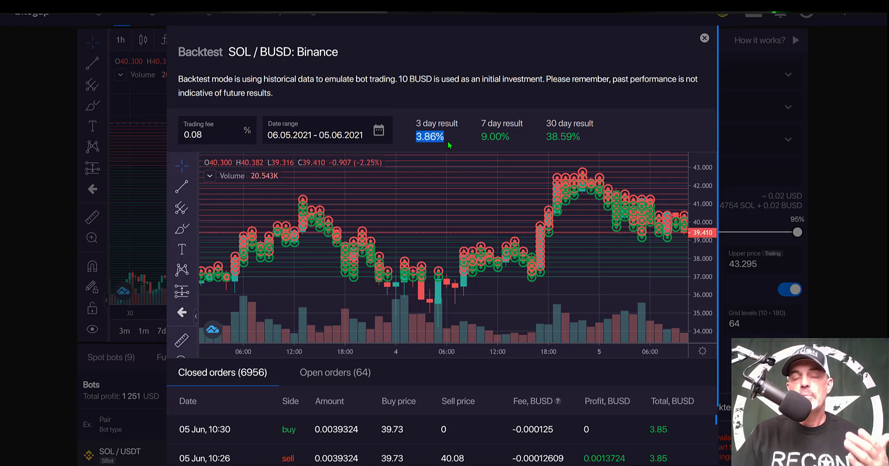
Cut the trading fee to 0.01 and highlight the improved 30-day result of 47.54%
left_click(207, 133)
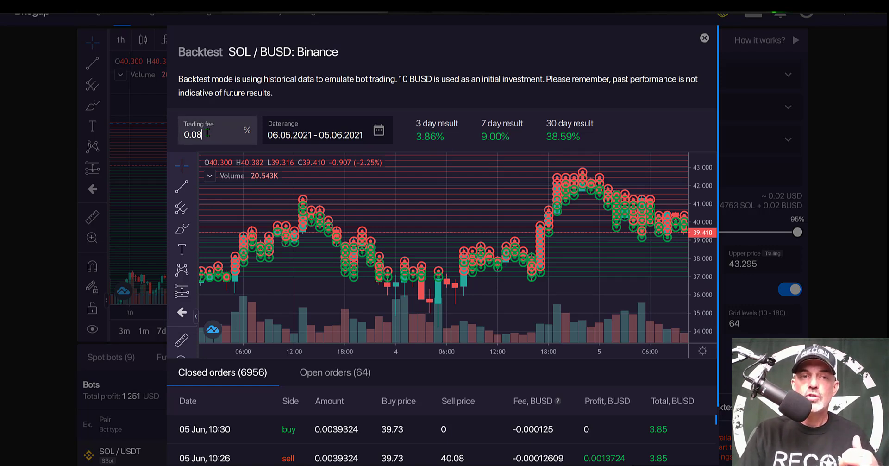
key("BackSpace")
type("1")
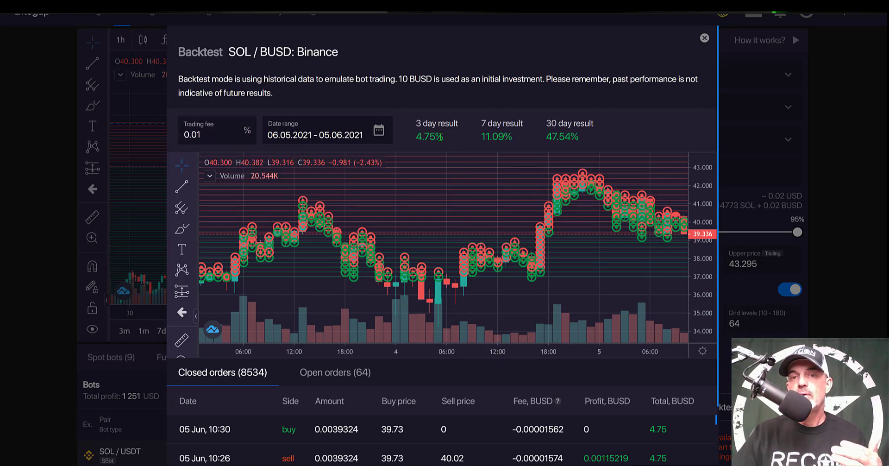
left_click_drag(418, 123, 523, 124)
left_click_drag(594, 123, 585, 141)
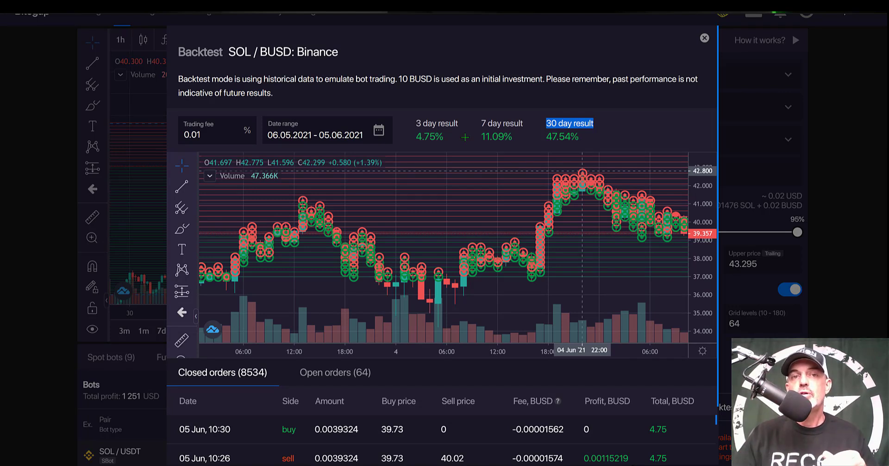
left_click_drag(276, 51, 294, 48)
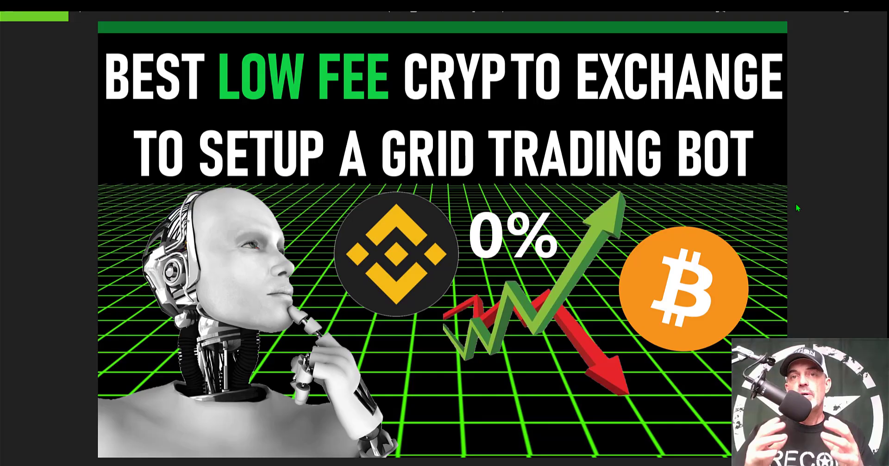